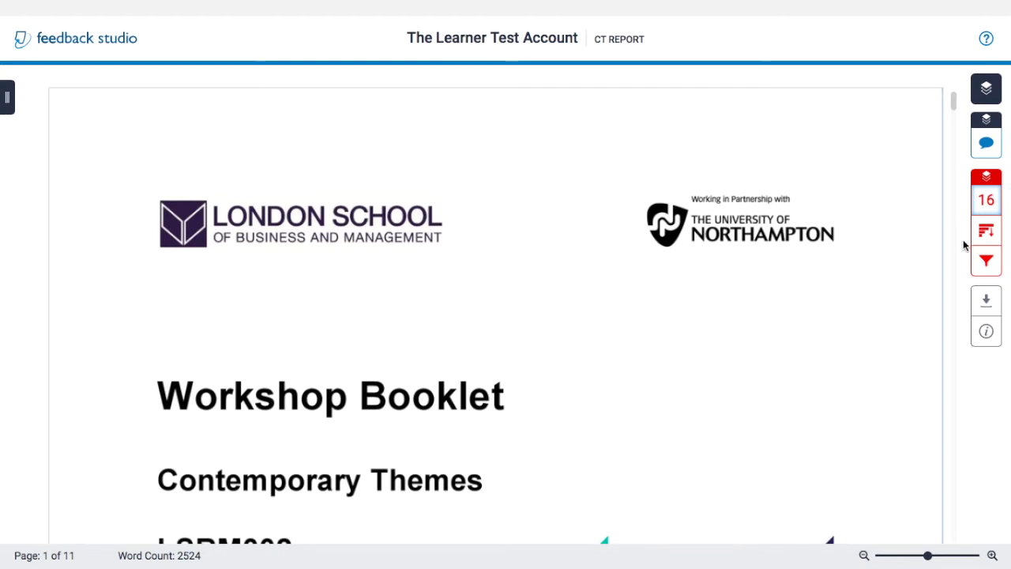
- Open Match Overview from the red 16% similarity badge and switch it to All Sources
left_click(986, 207)
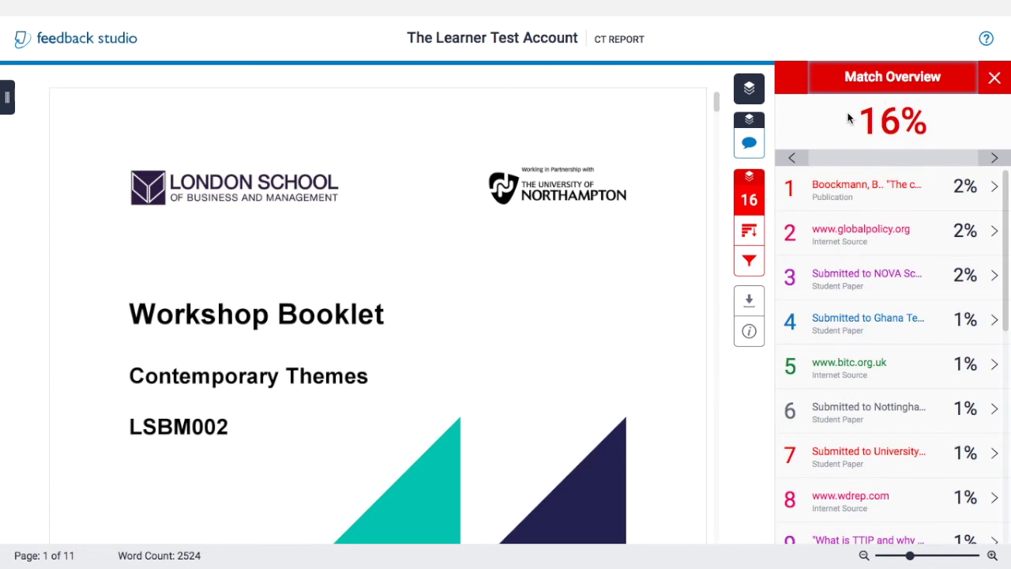
left_click(750, 231)
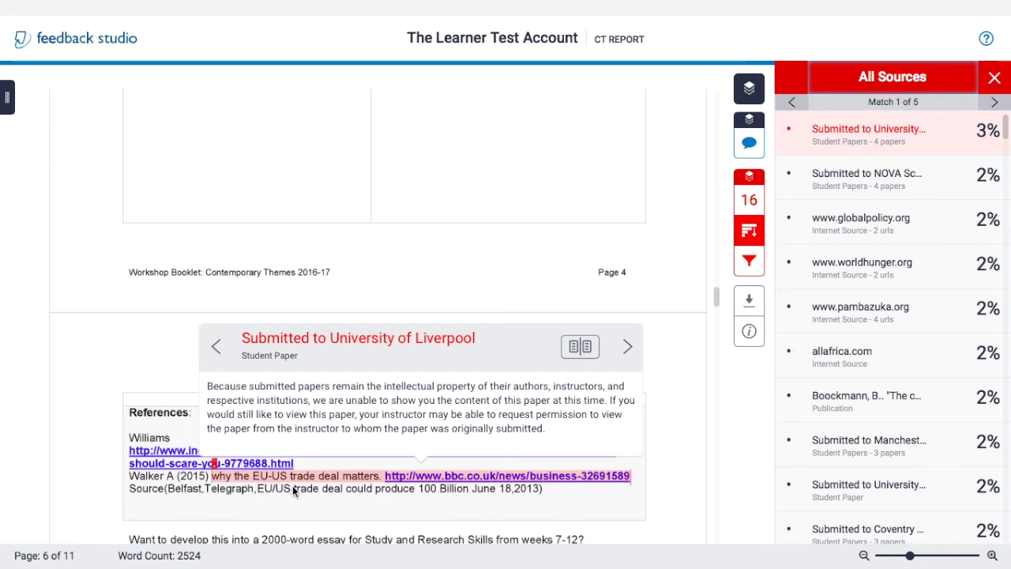
- Expand the 2% NOVA School student-paper source to show its four matches, starting on page 5
scroll(292, 485, "down", 1)
scroll(292, 485, "up", 1)
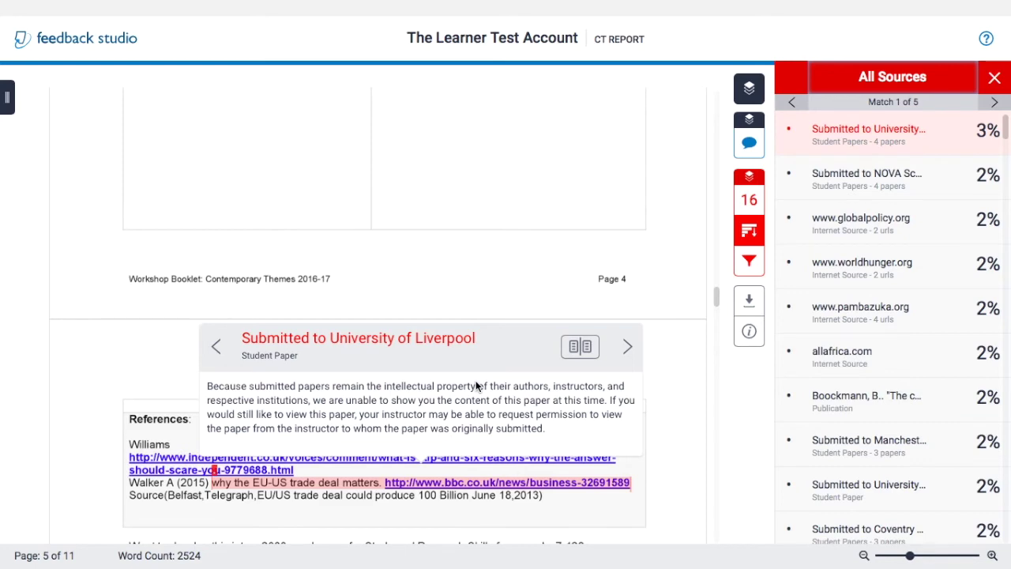
left_click(878, 173)
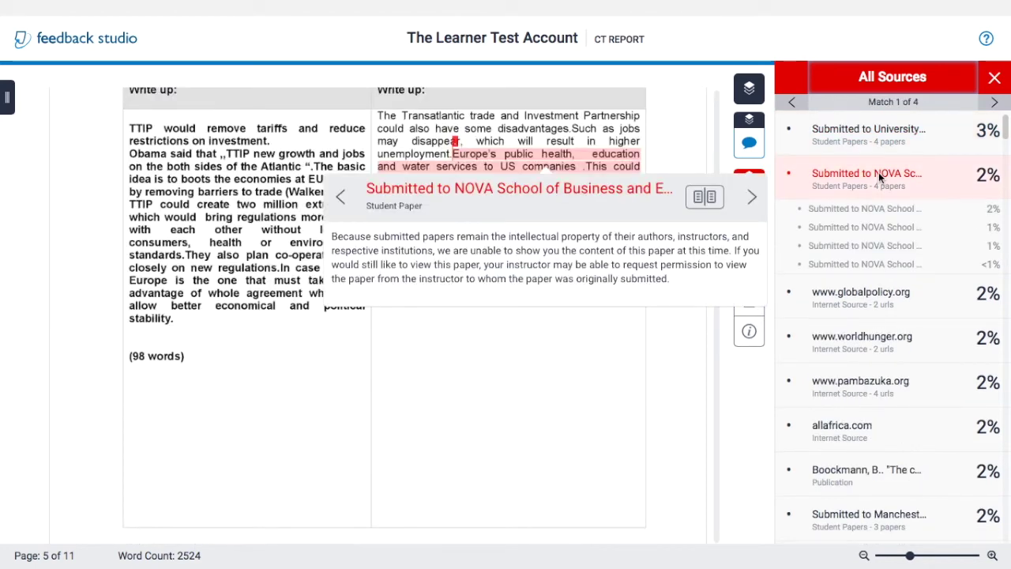
left_click(865, 306)
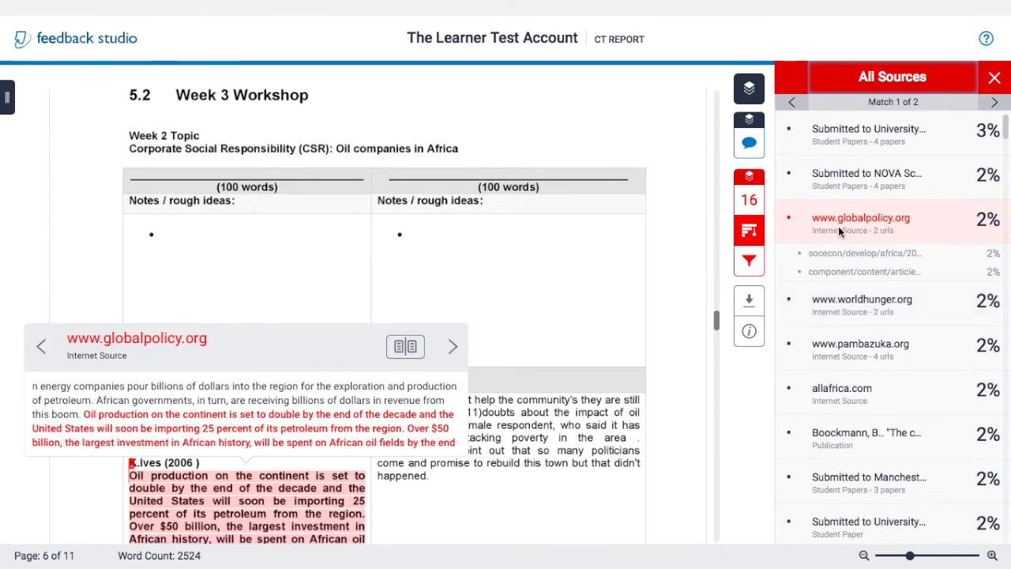
left_click(864, 221)
scroll(345, 397, "down", 1)
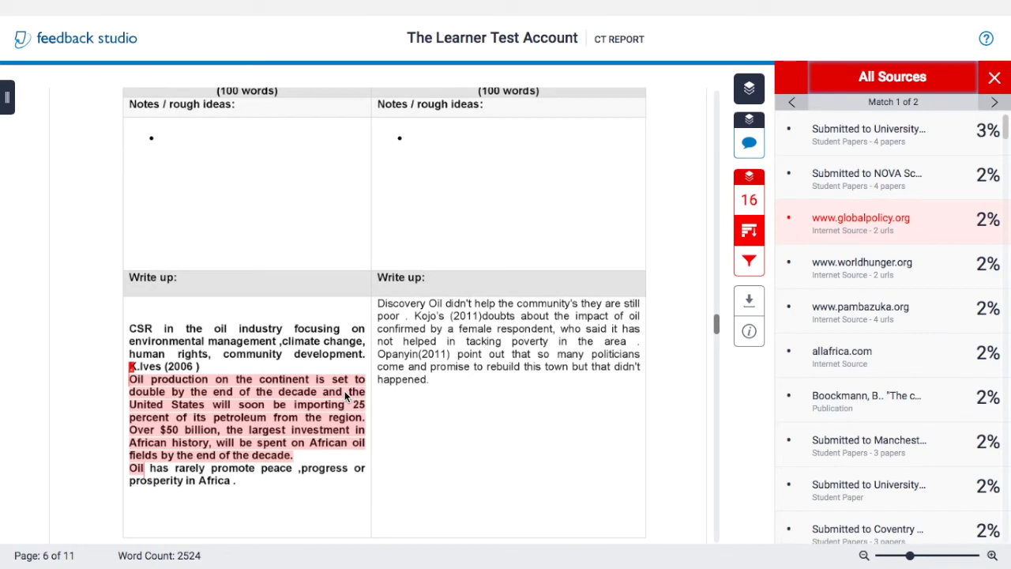
left_click(821, 174)
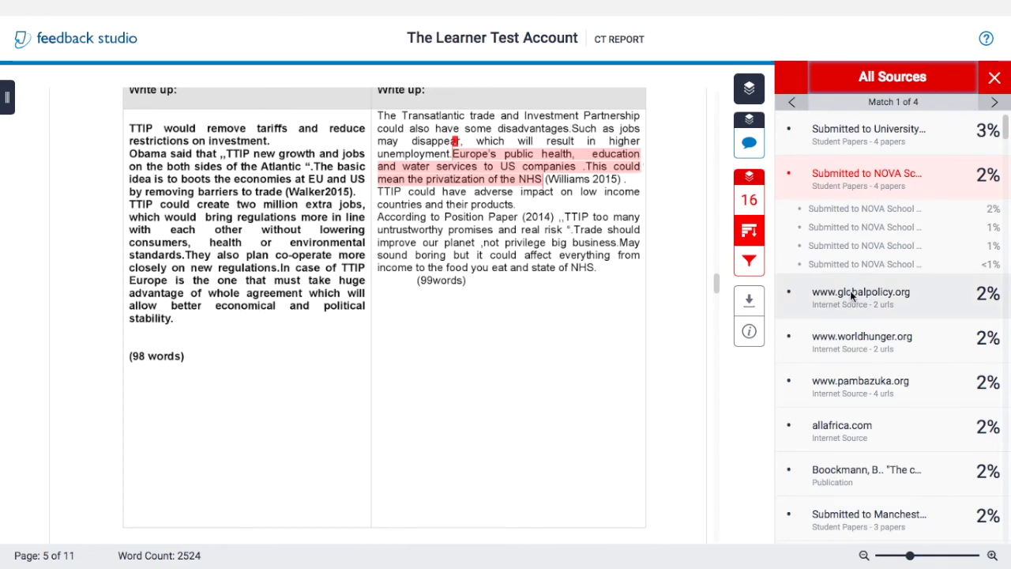
- Review the globalpolicy.org, worldhunger.org, pambazuka.org and allafrica.com matches, ending on Boockmann's page 9 matches
left_click(856, 293)
scroll(523, 262, "down", 4)
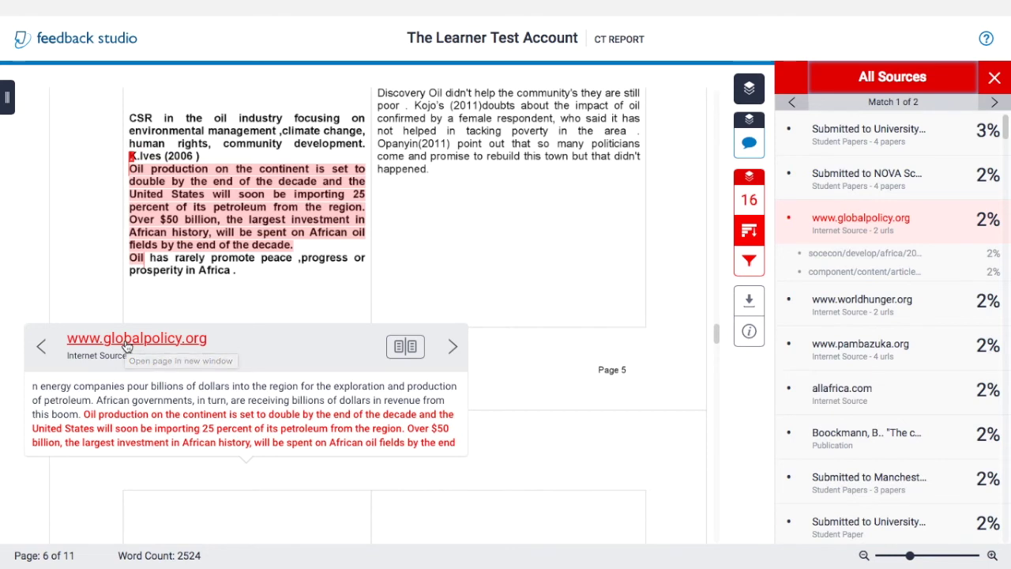
left_click(288, 308)
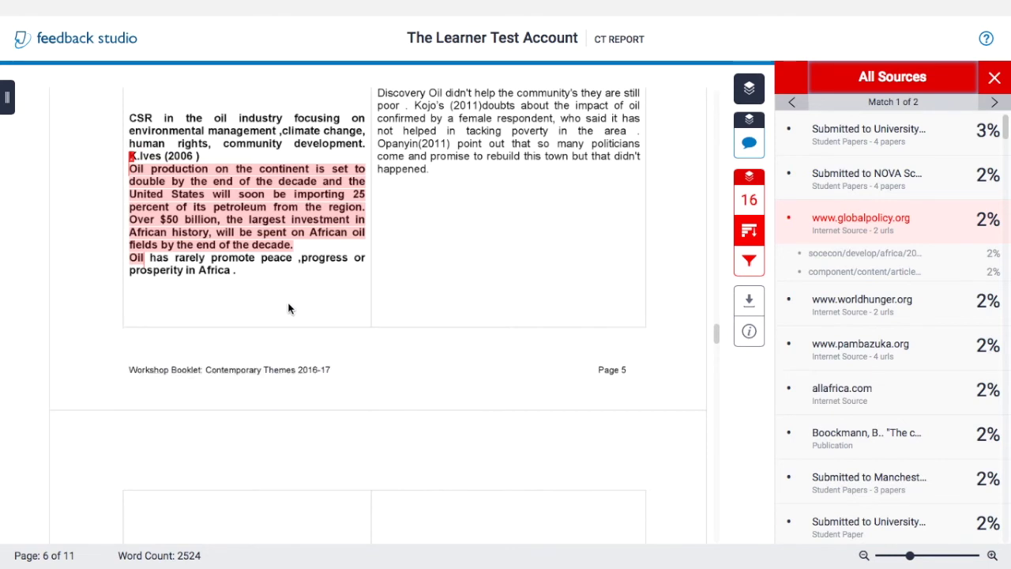
left_click(905, 320)
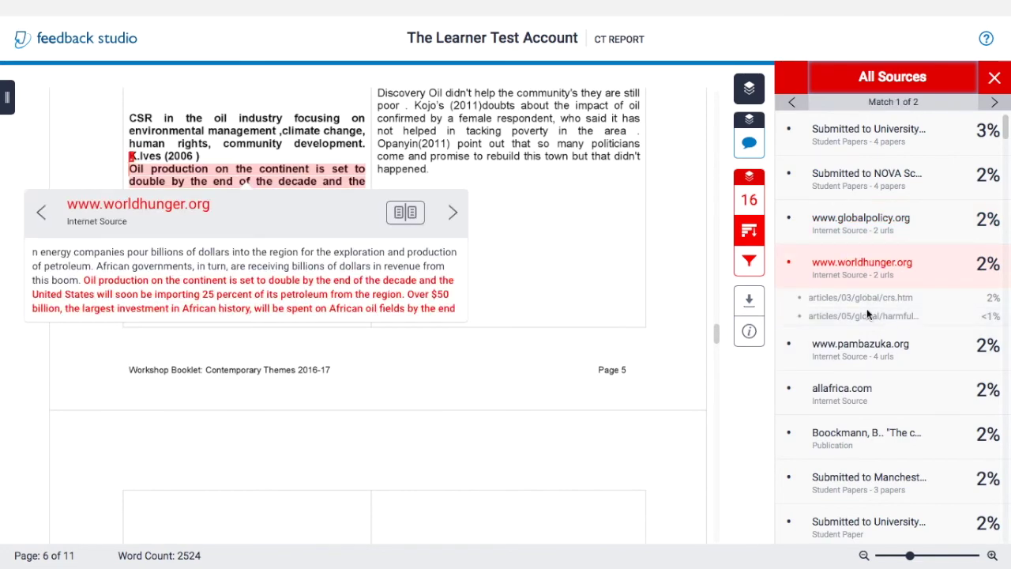
left_click(872, 350)
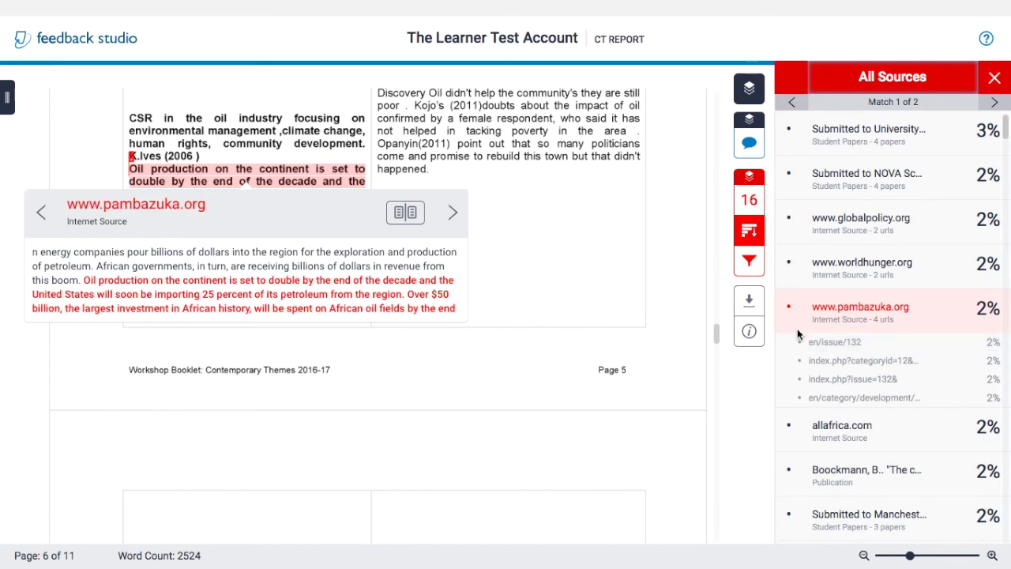
left_click(859, 429)
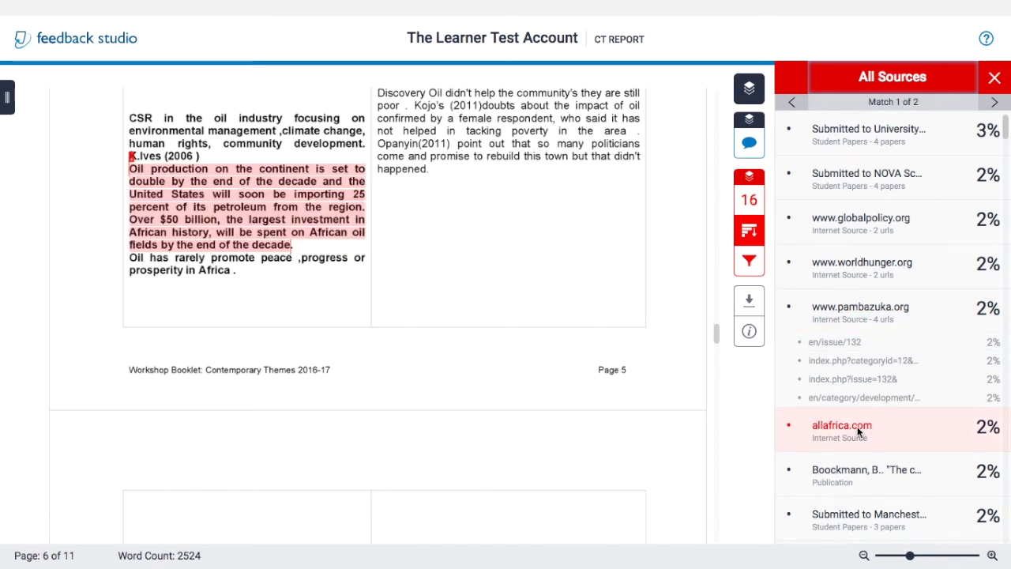
left_click(868, 473)
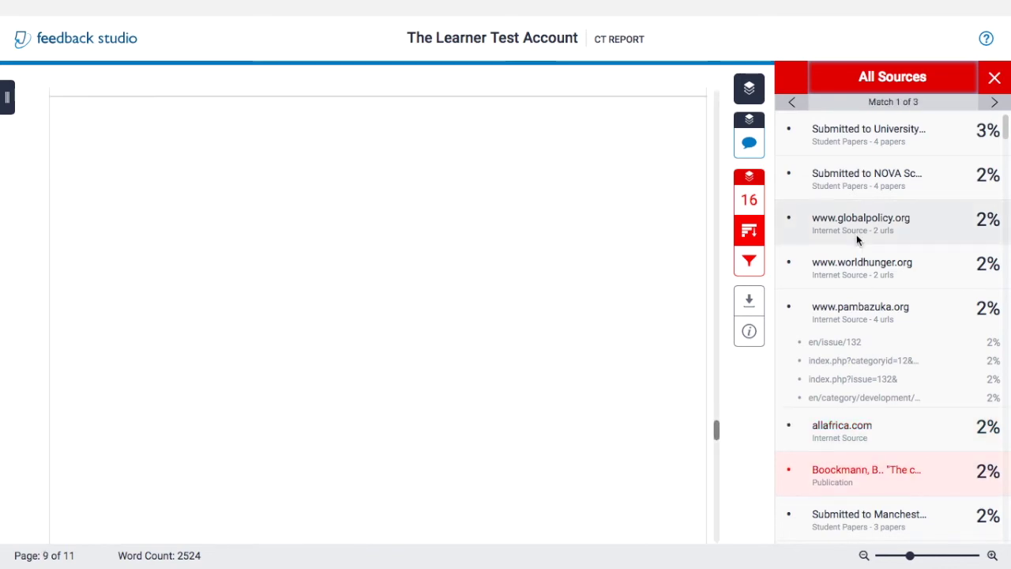
- Look over the Boockmann matches, then bring up the report's Filters and Settings panel
scroll(661, 378, "down", 5)
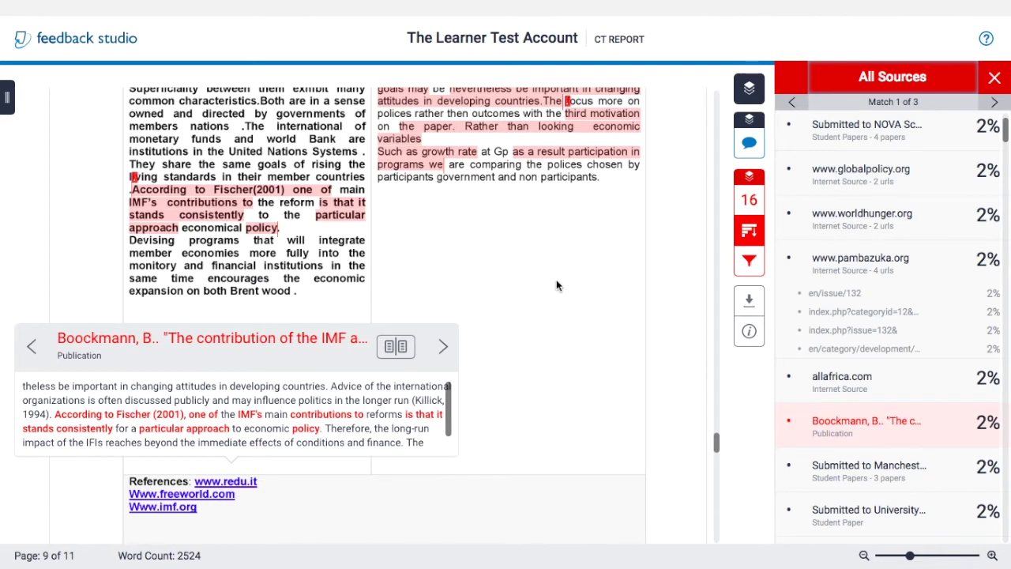
scroll(556, 284, "up", 3)
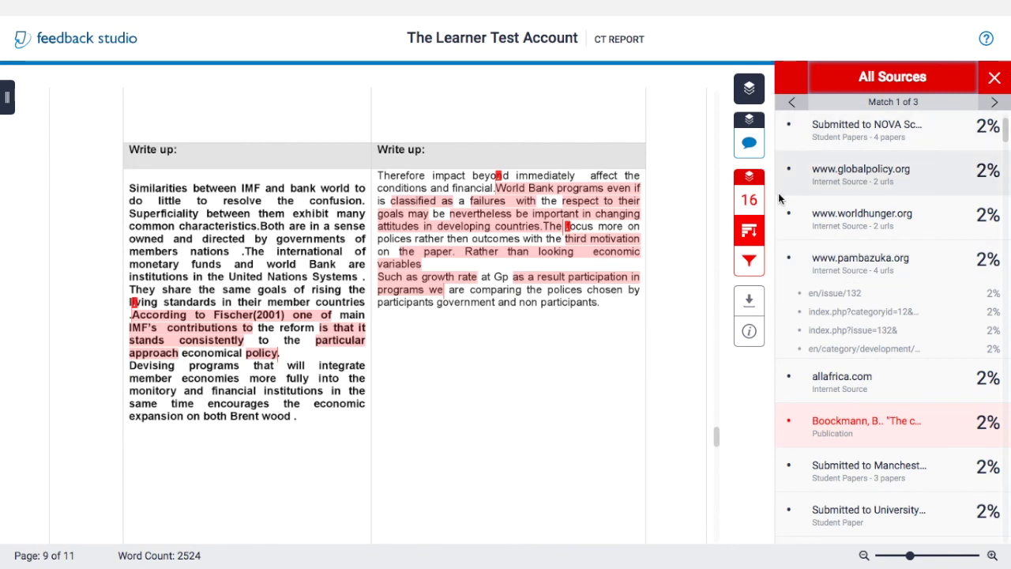
left_click(754, 268)
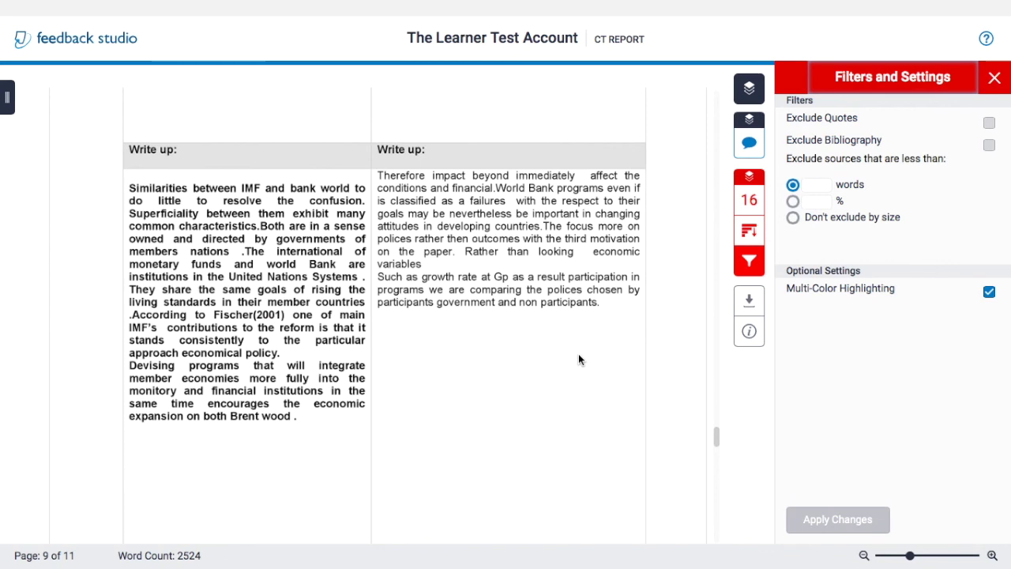
- Tick Exclude Bibliography in the Filters and Settings panel
scroll(578, 359, "down", 8)
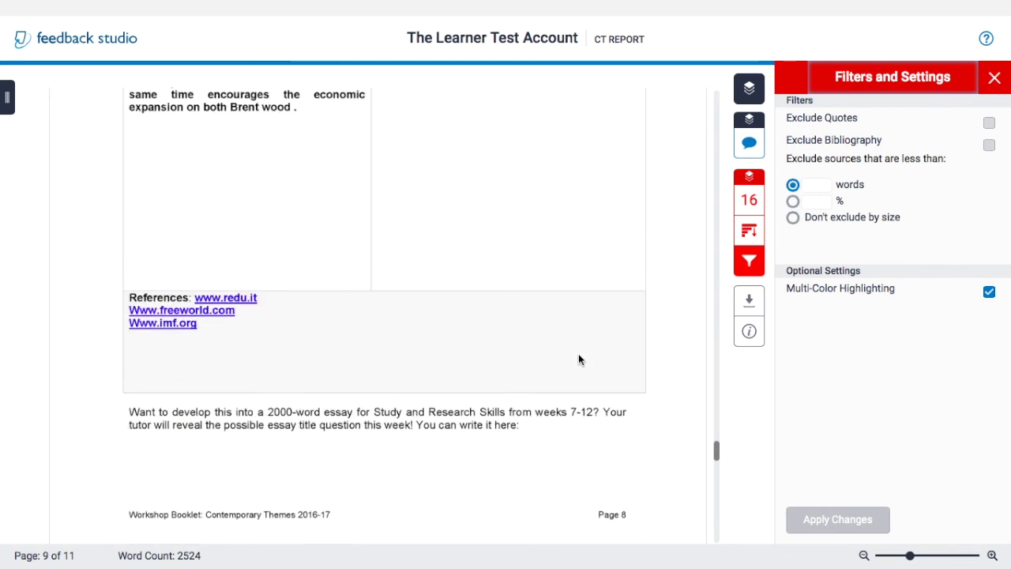
scroll(313, 302, "up", 6)
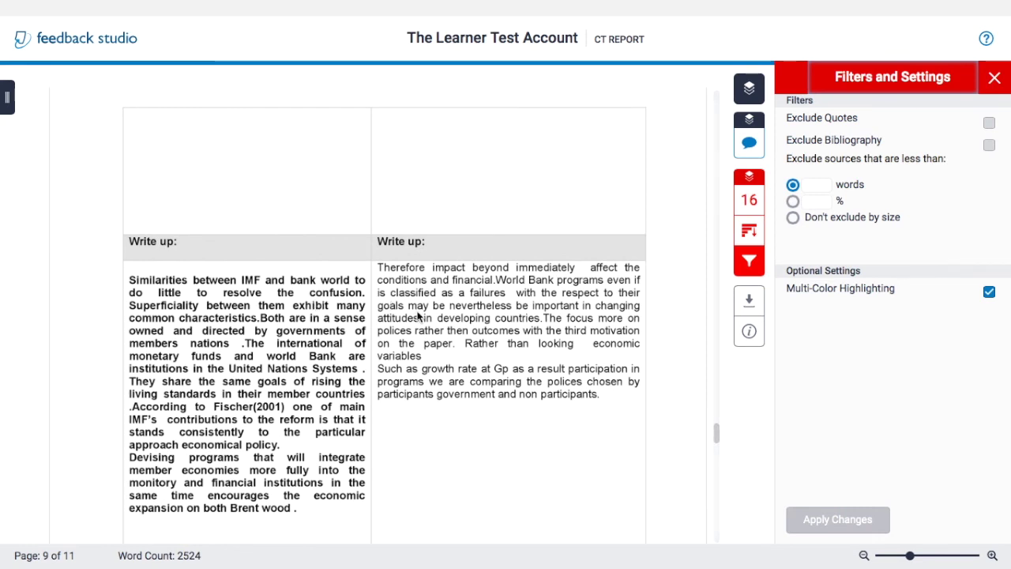
scroll(417, 317, "up", 1)
scroll(418, 316, "up", 5)
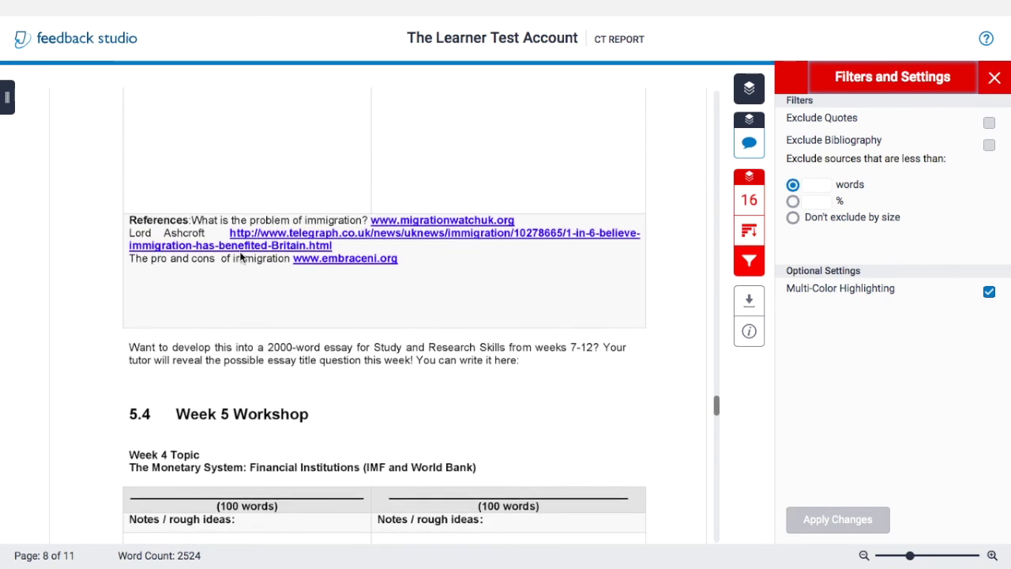
scroll(502, 143, "up", 1)
scroll(502, 142, "up", 2)
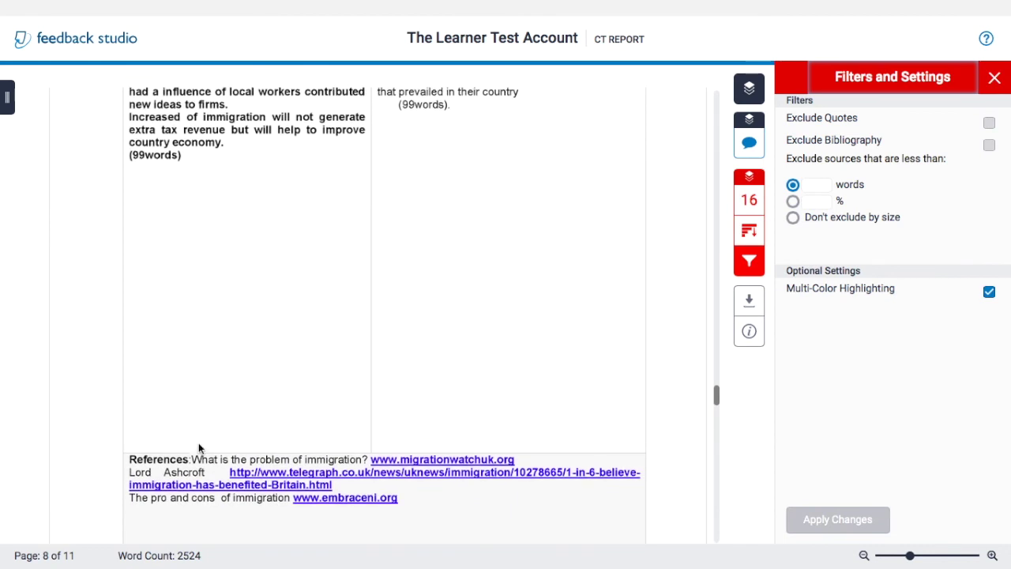
scroll(490, 298, "up", 4)
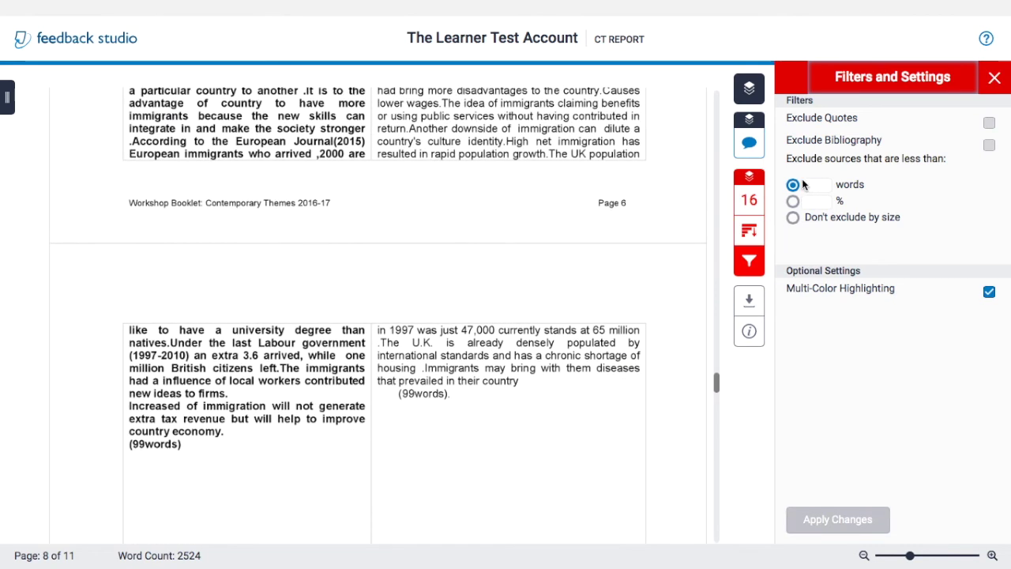
left_click(811, 186)
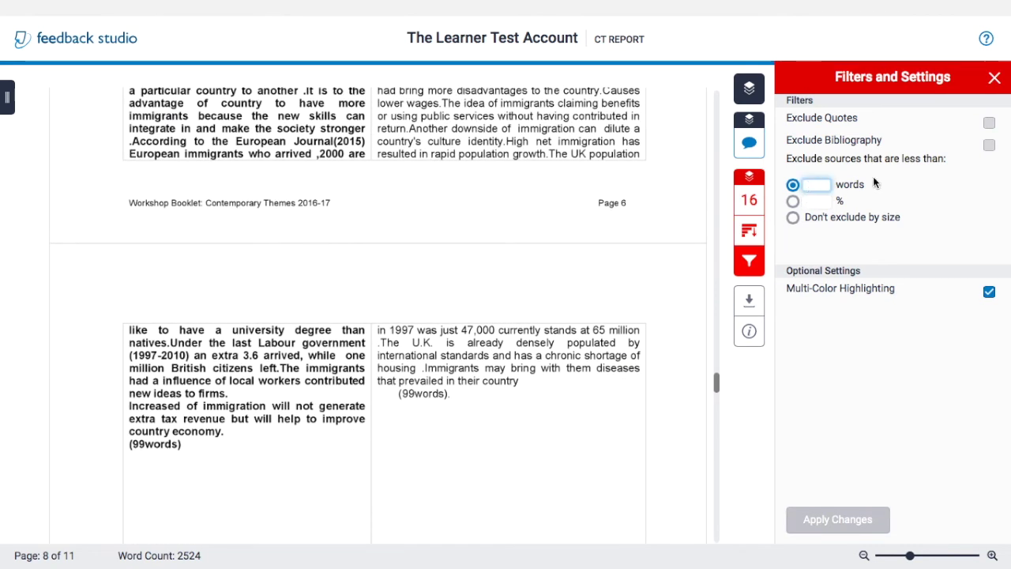
left_click(988, 144)
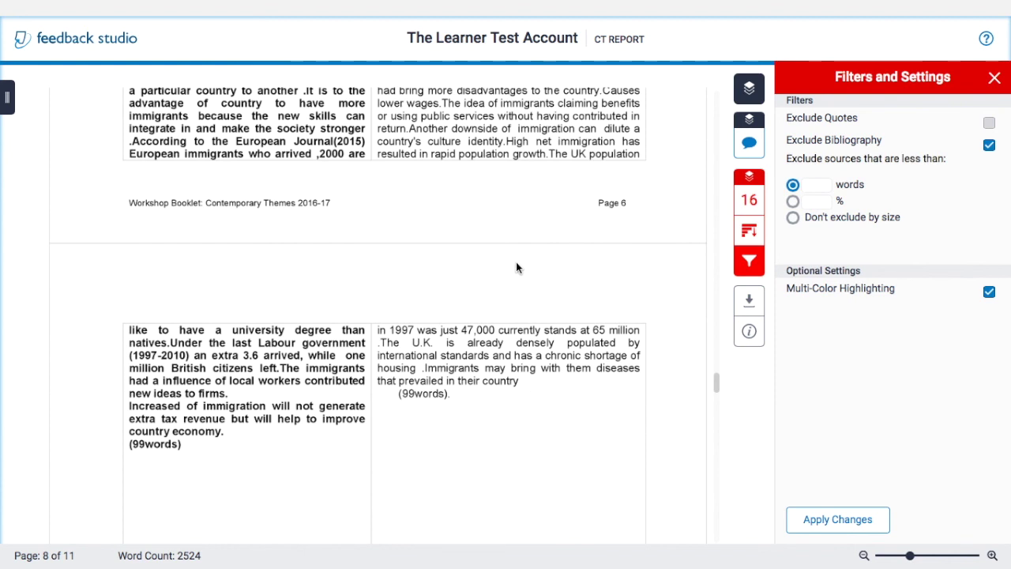
- Exclude sources under 20 words and apply the filter changes
left_click(818, 185)
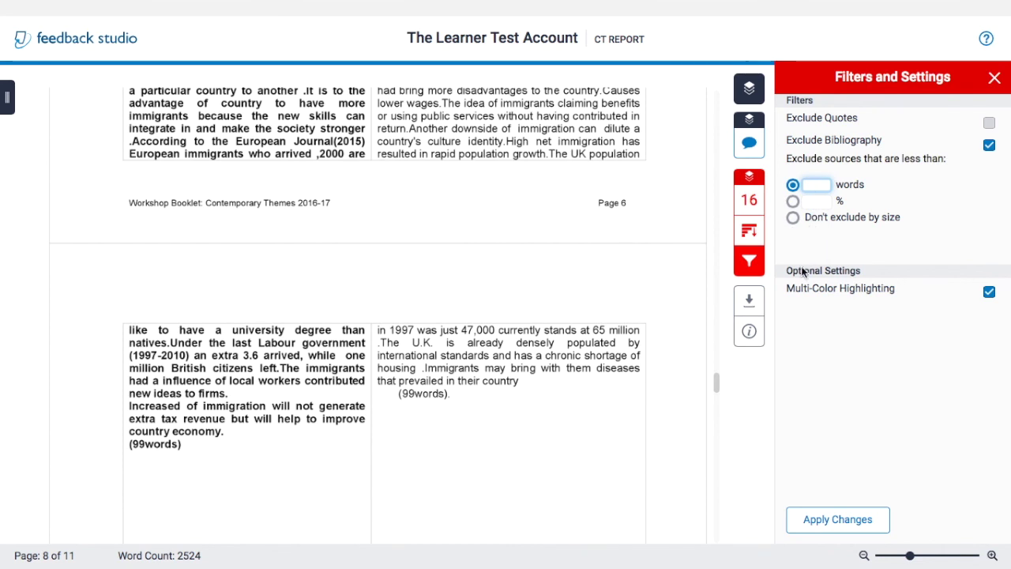
type("20")
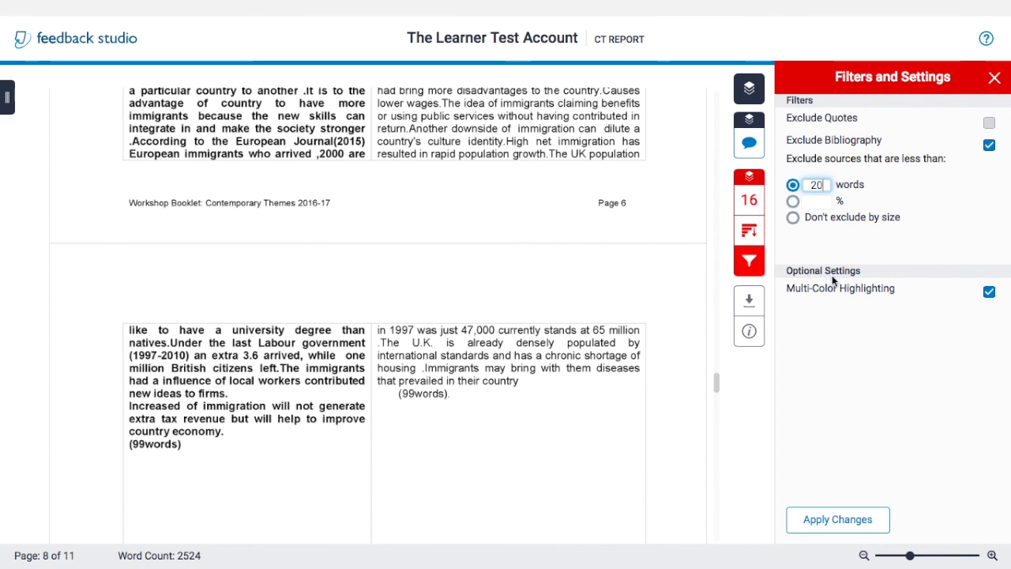
scroll(692, 255, "up", 1)
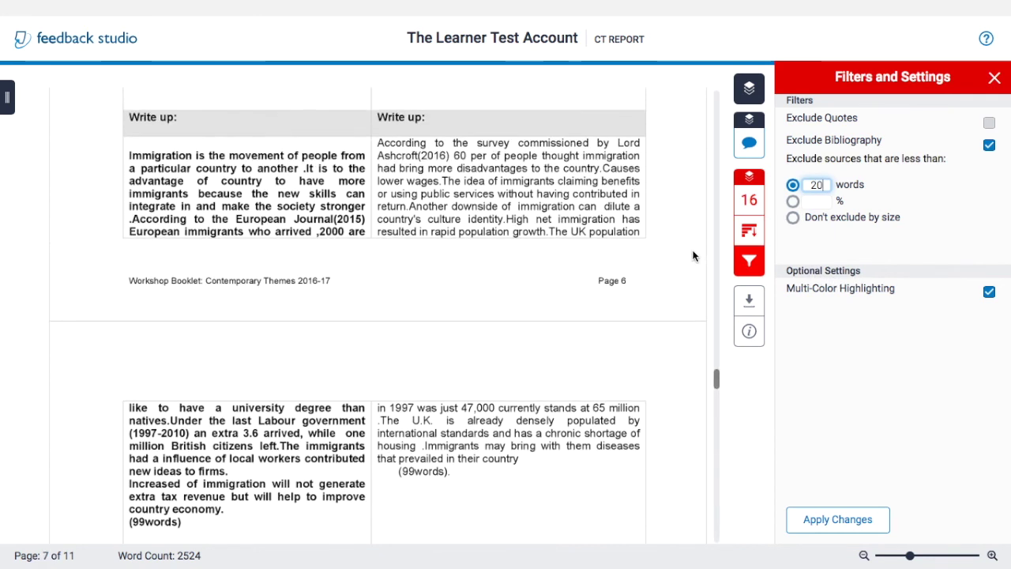
scroll(563, 258, "up", 1)
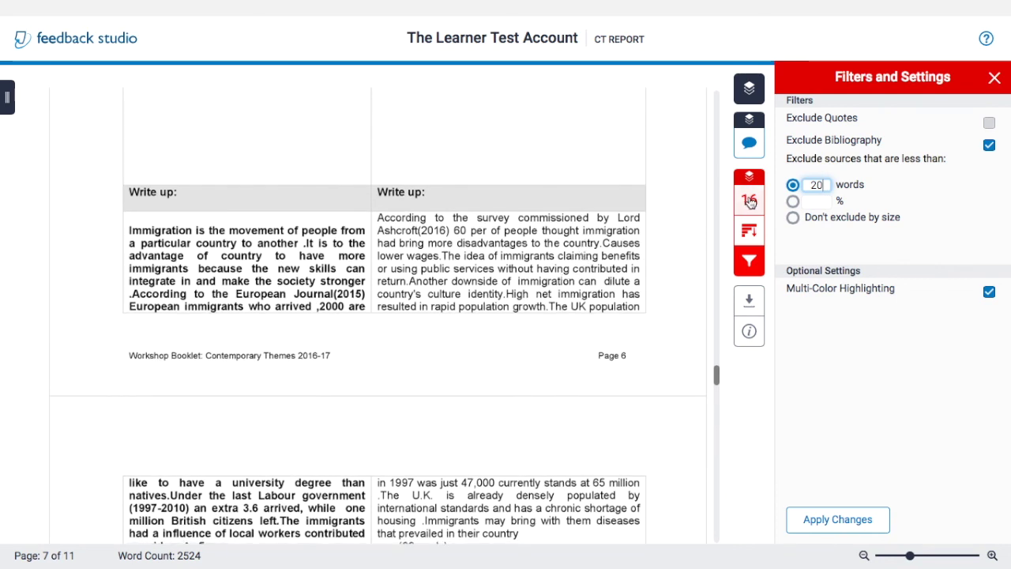
left_click(820, 526)
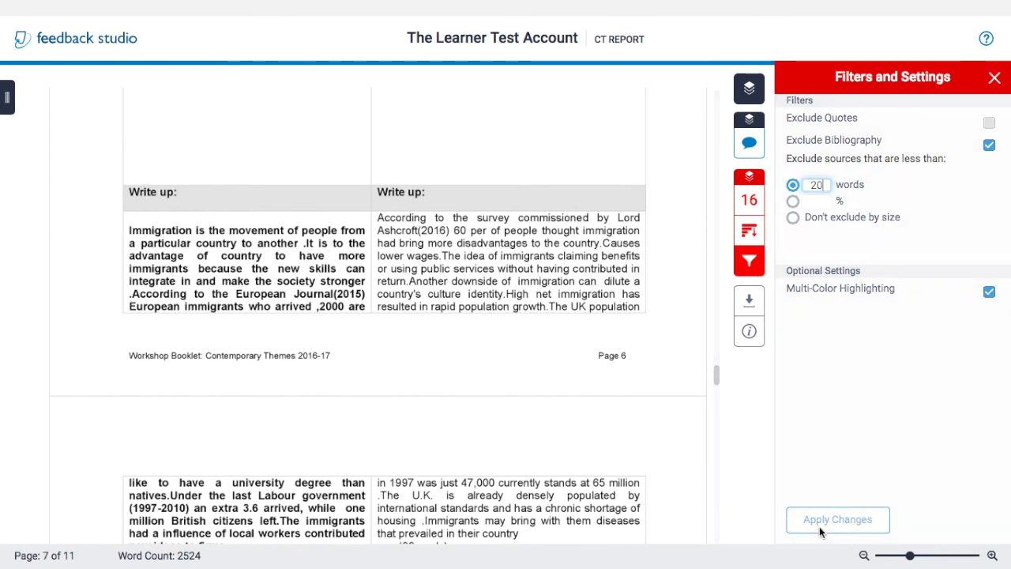